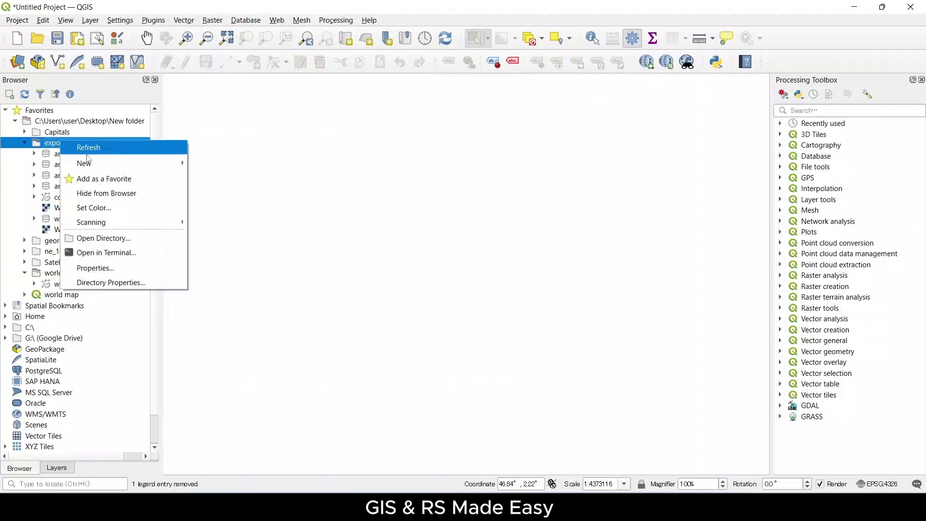
Add country_polygon.shp from the export folder to the map and display the project's layer list
key("Escape")
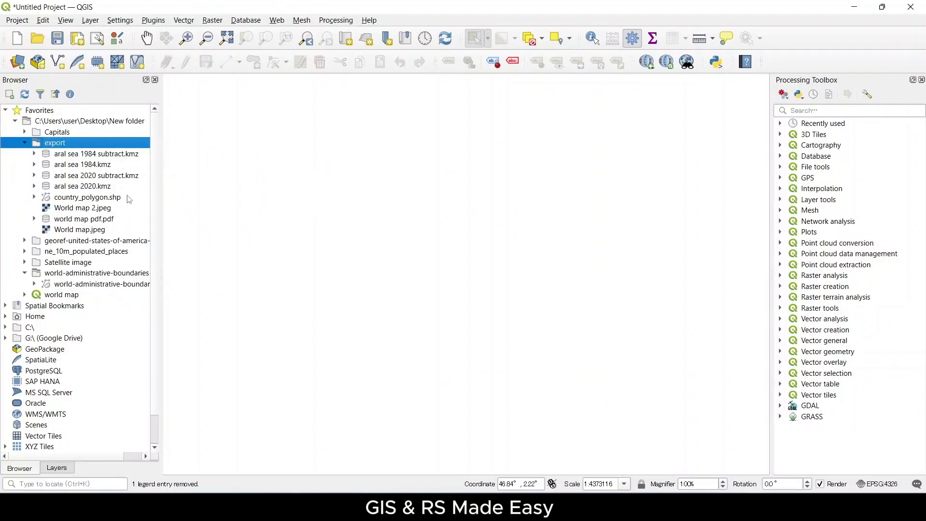
left_click_drag(99, 199, 424, 311)
left_click(46, 469)
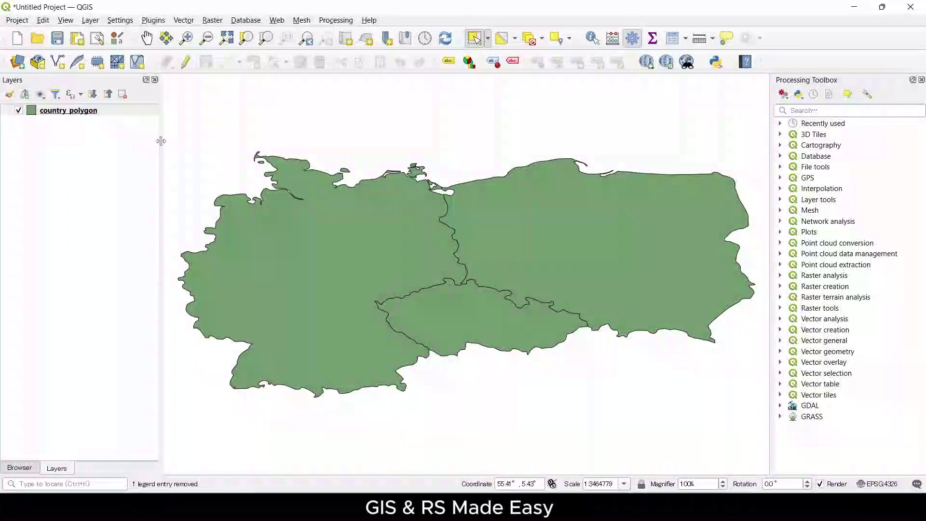
Narrow the layer list to enlarge the map area and turn on labels for the country_polygon layer
left_click_drag(161, 140, 107, 141)
right_click(72, 111)
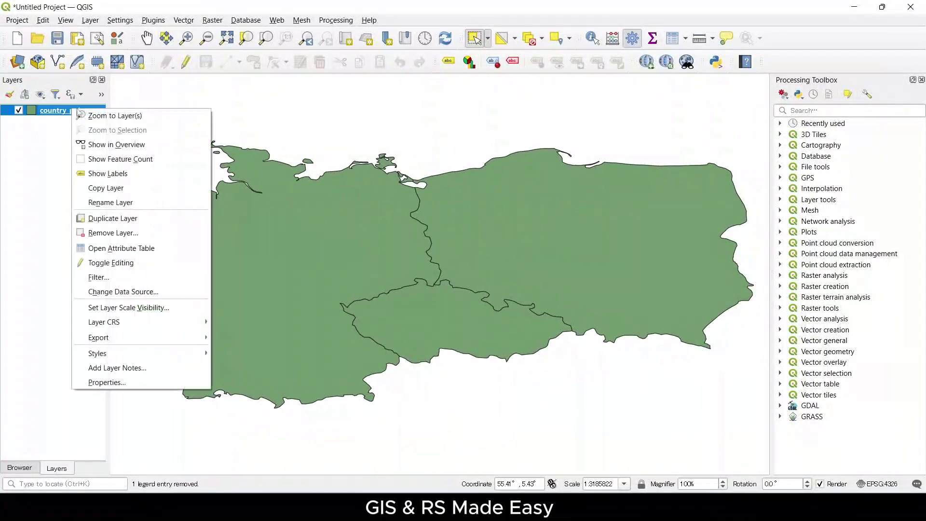
left_click(117, 174)
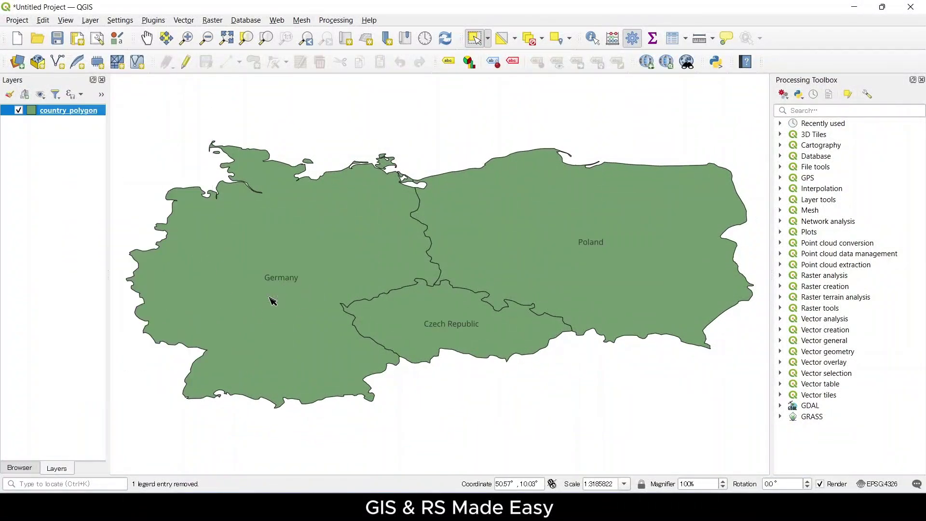
Style country_polygon with Categorized symbology on the name field, classifying the countries with random colors
right_click(50, 111)
left_click(72, 386)
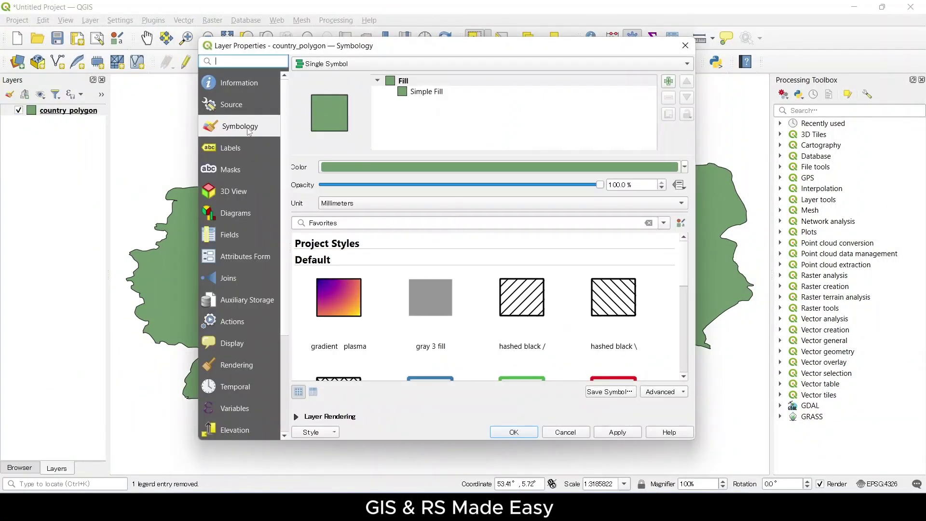
left_click(400, 64)
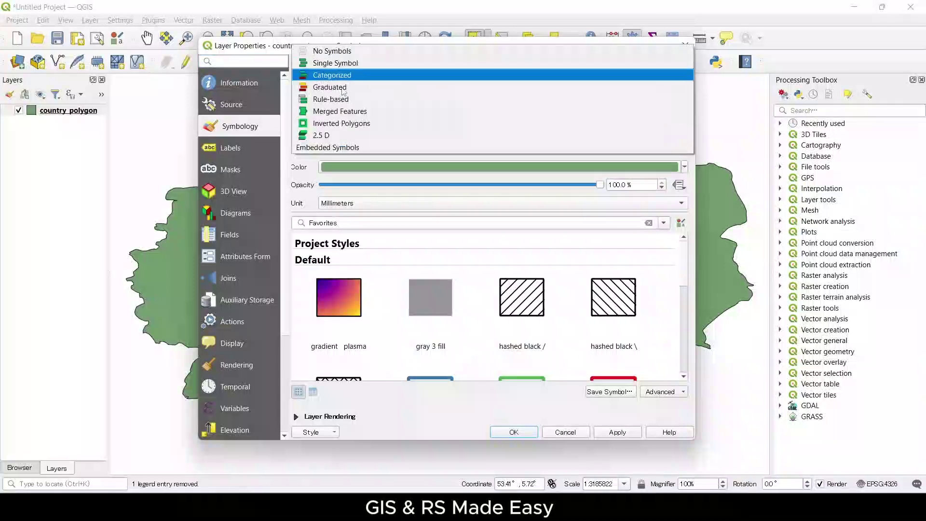
left_click(405, 79)
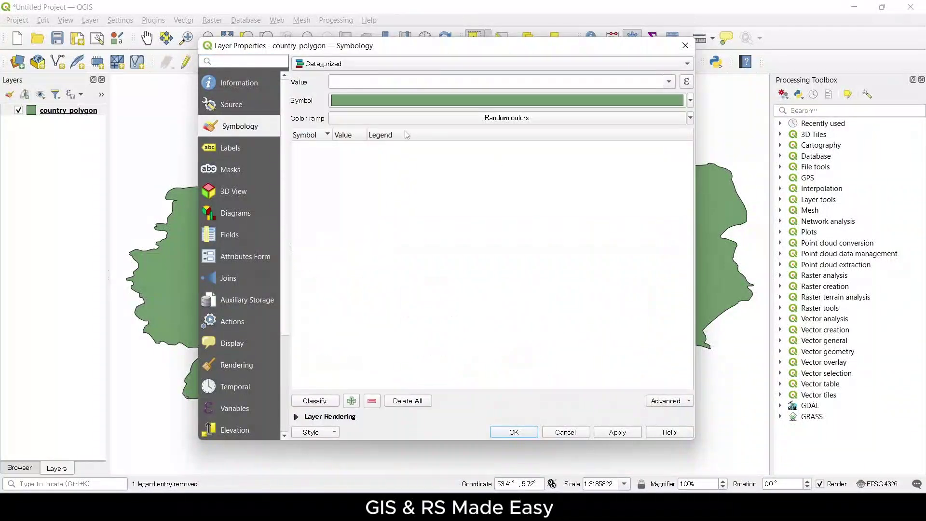
left_click(671, 82)
left_click(378, 142)
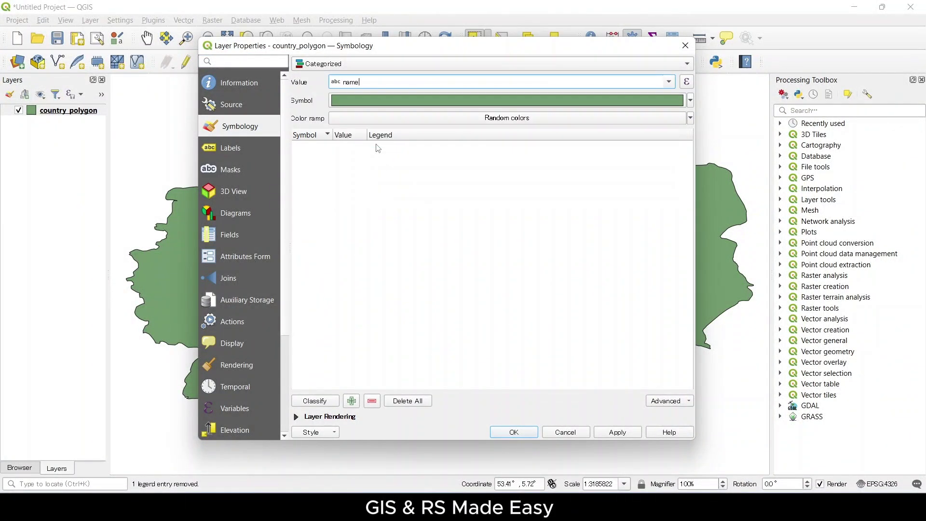
left_click(315, 401)
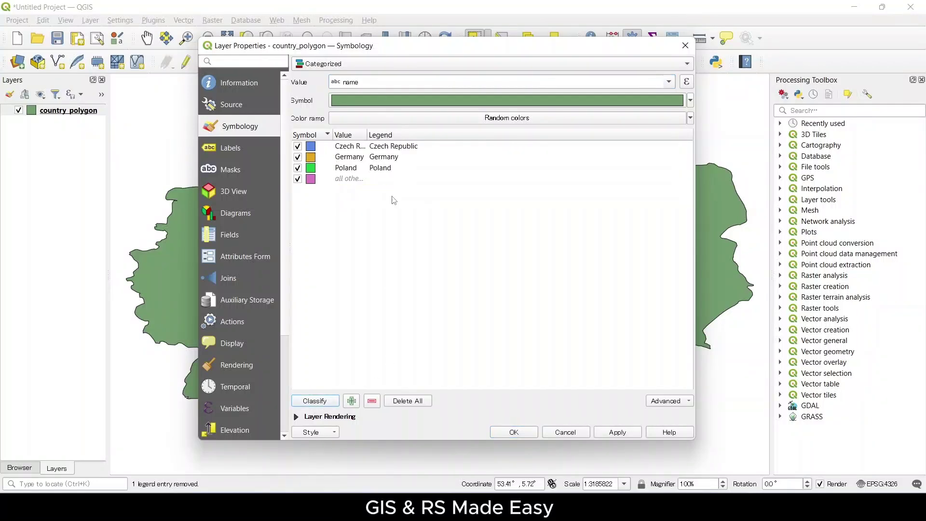
left_click(624, 436)
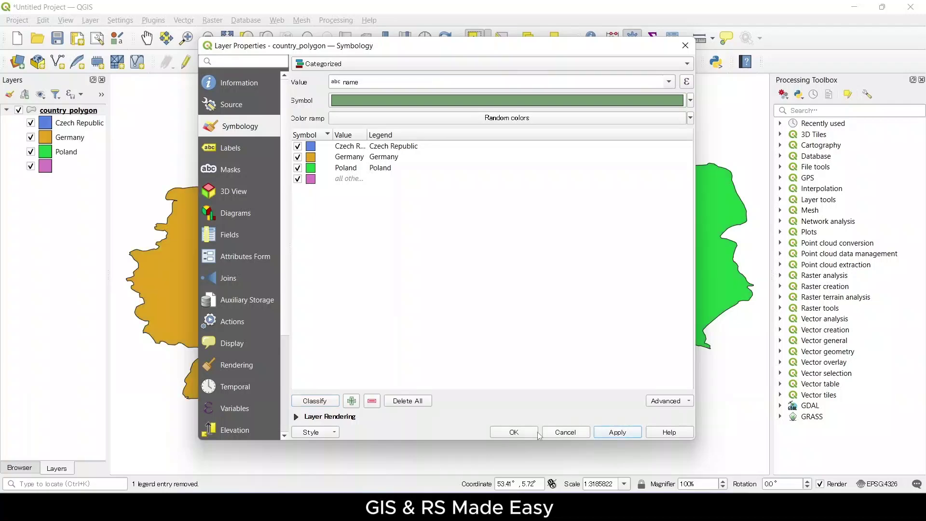
left_click(530, 434)
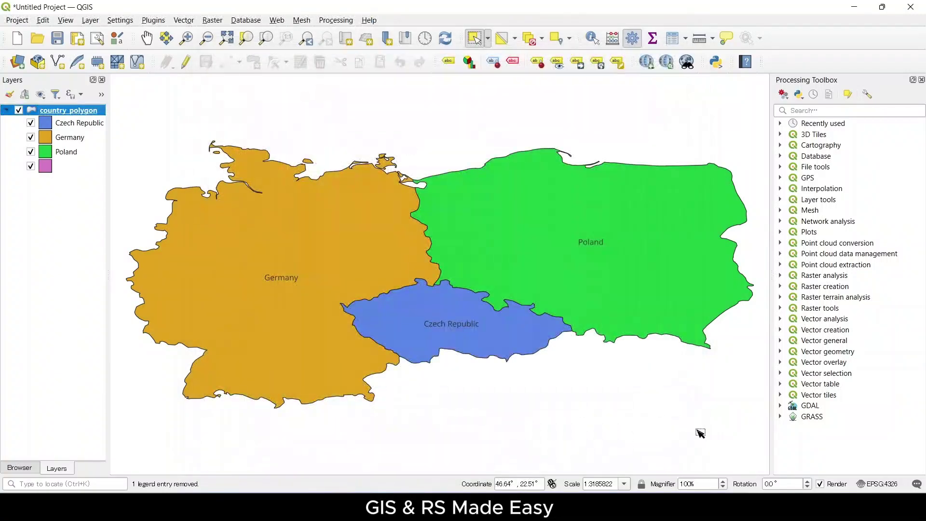
Open the country_polygon attribute table as a floating window and widen it over the map
right_click(81, 111)
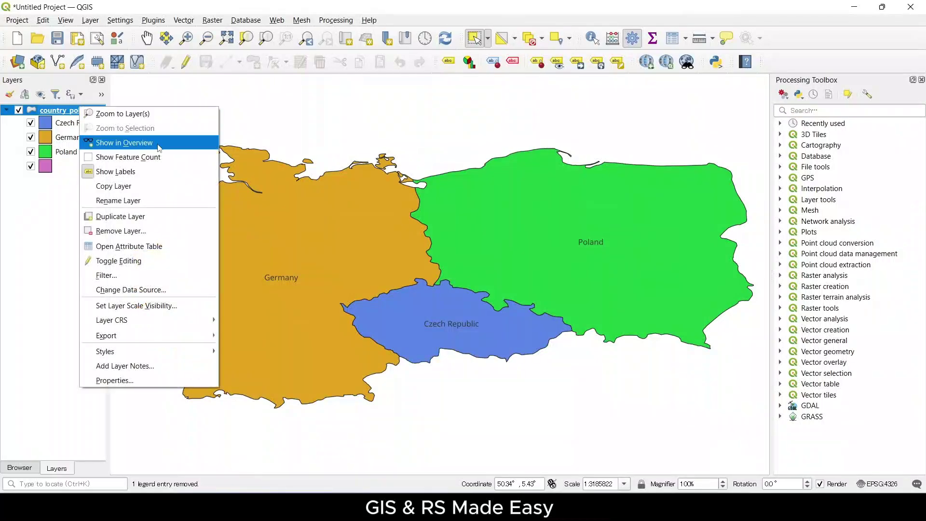
left_click(154, 247)
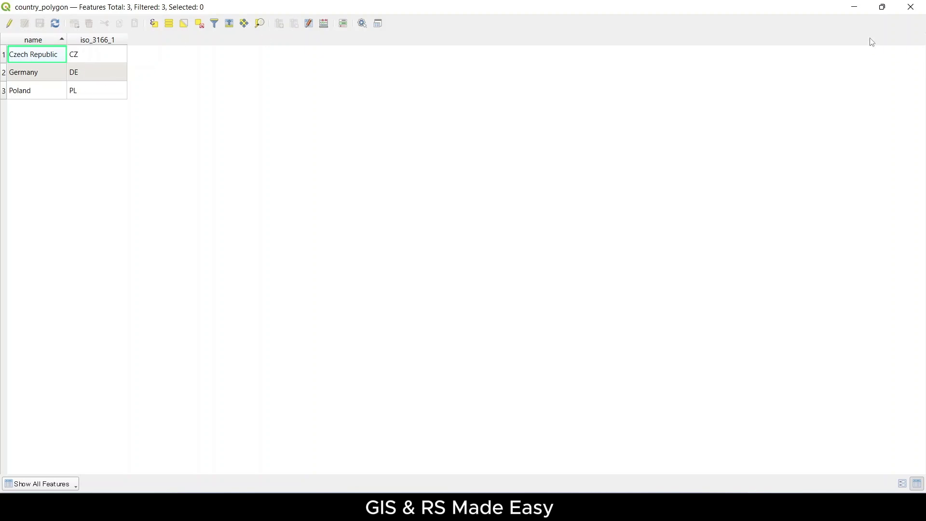
left_click(885, 7)
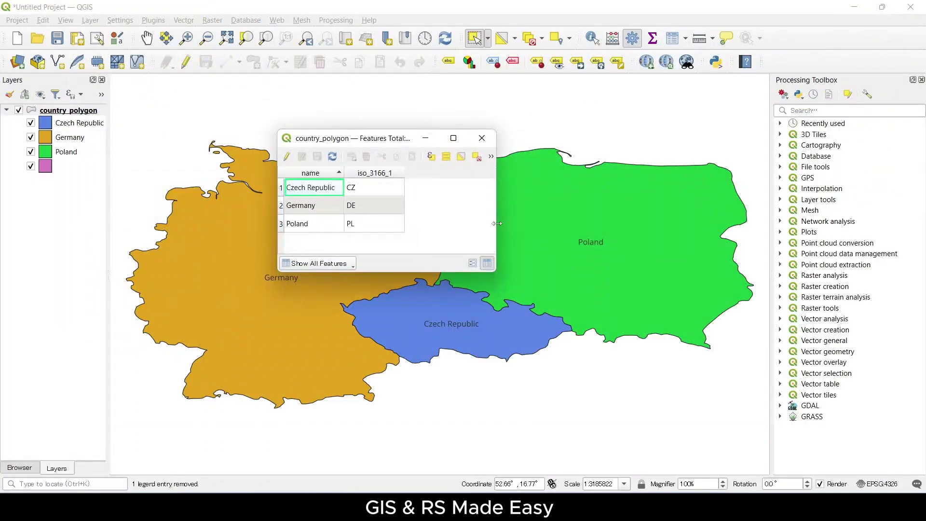
left_click_drag(498, 224, 666, 223)
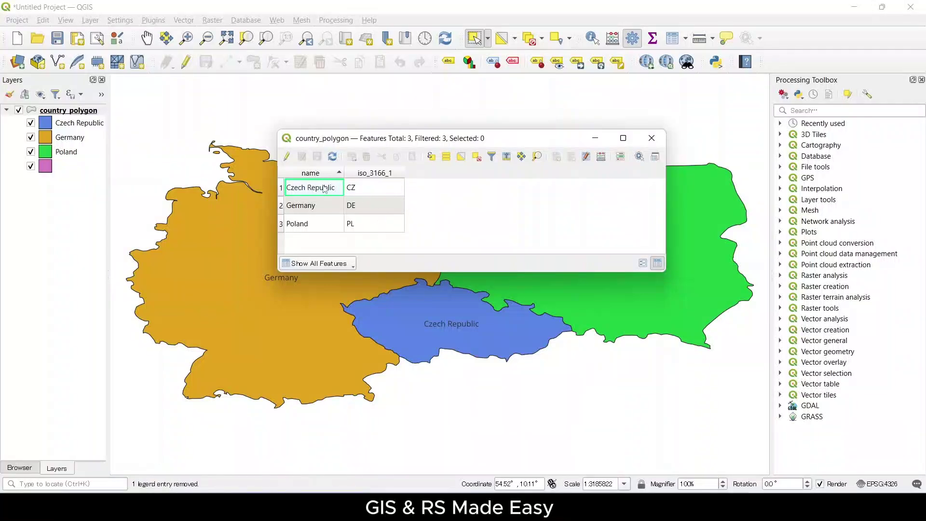
Enable editing and add a decimal number (real) field named Area_m2 with length 10 and precision 3
left_click(286, 156)
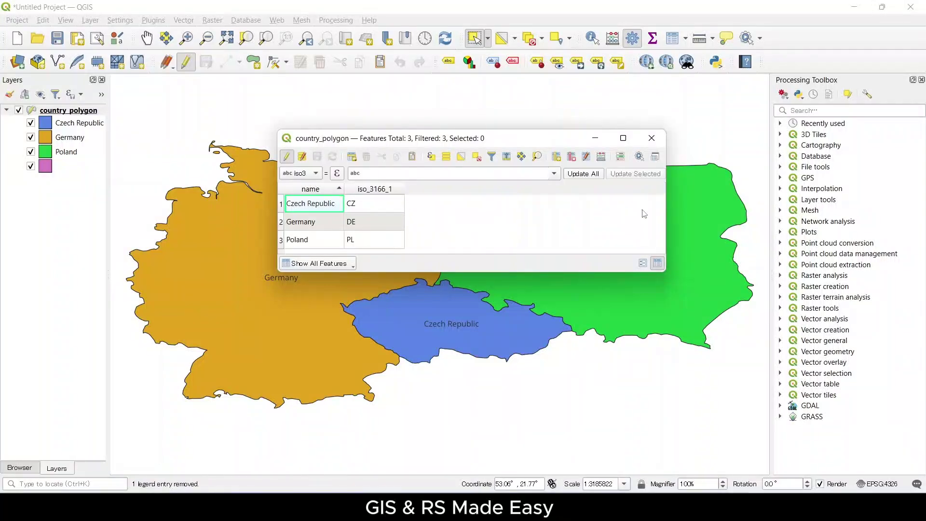
left_click(557, 158)
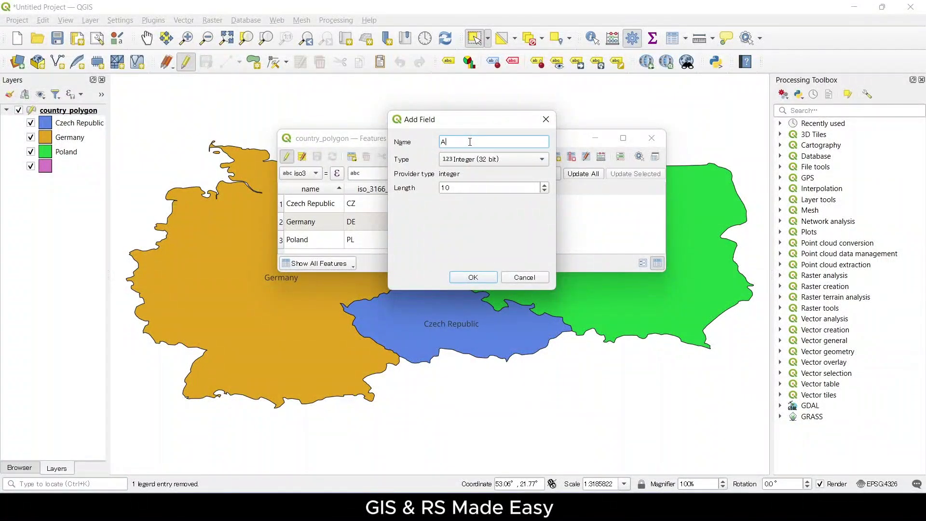
type("Area_m2")
left_click(469, 162)
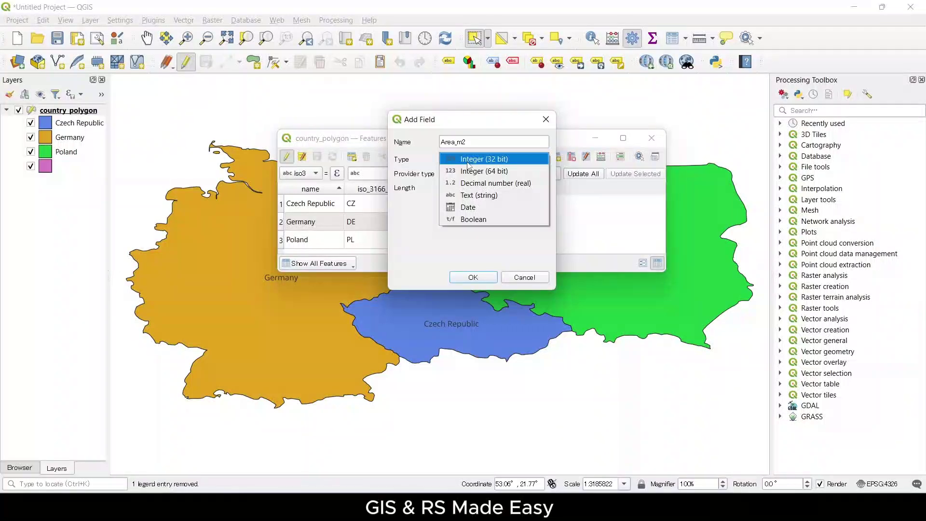
left_click(515, 186)
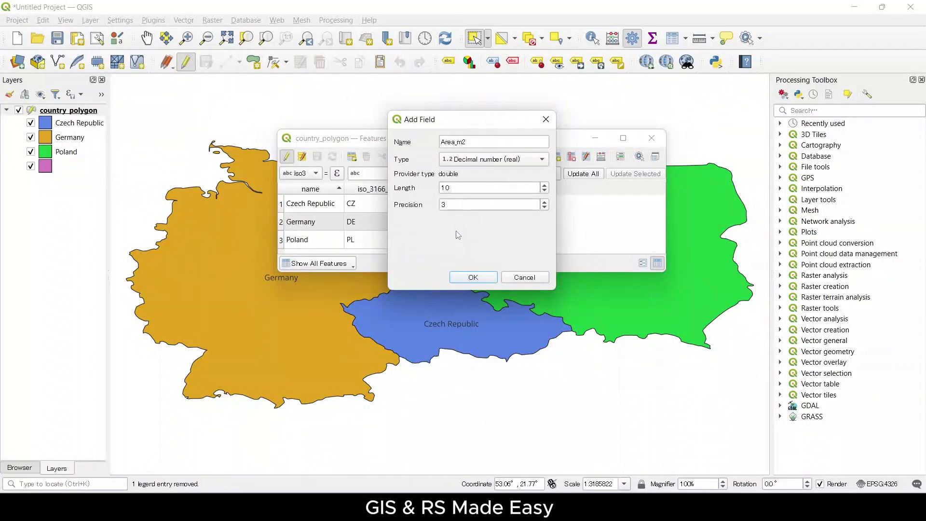
left_click(474, 277)
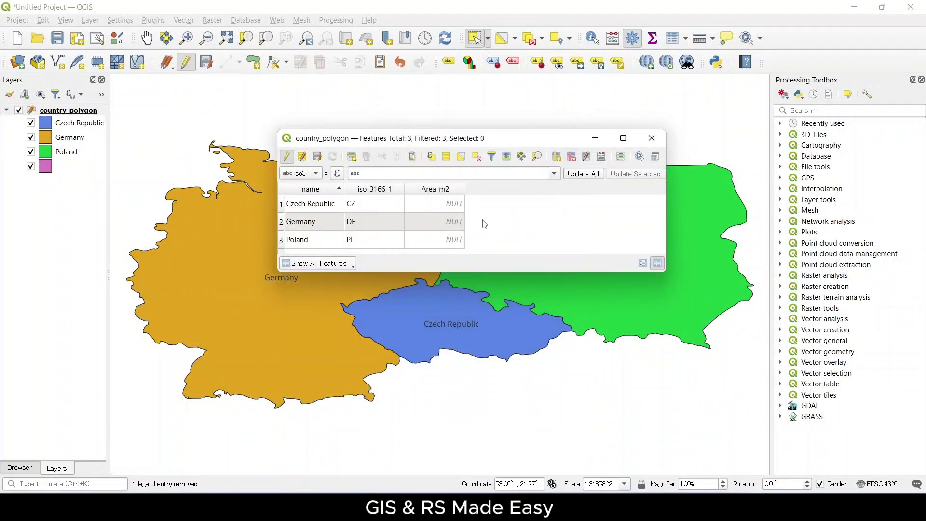
Add a decimal number (real) field named Area_km2 with length 10 and precision 3, and end editing with the changes saved
left_click(556, 157)
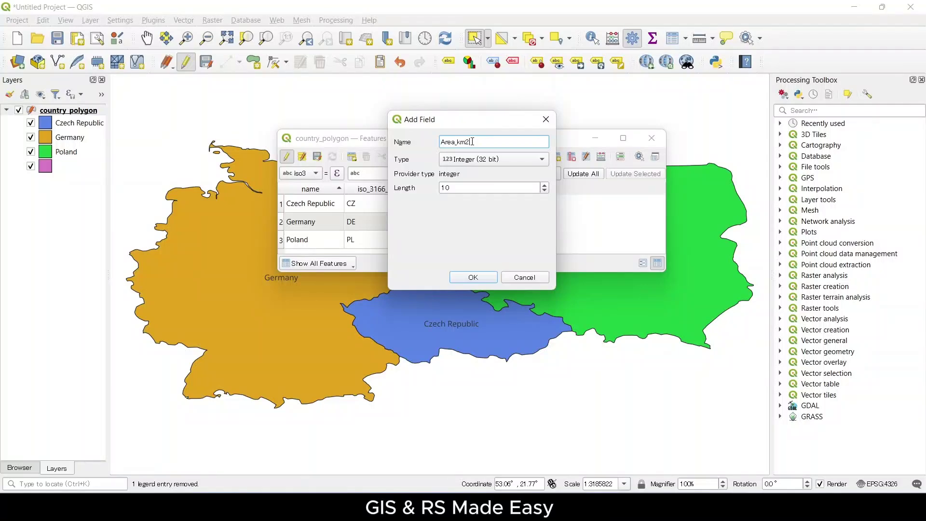
left_click(483, 163)
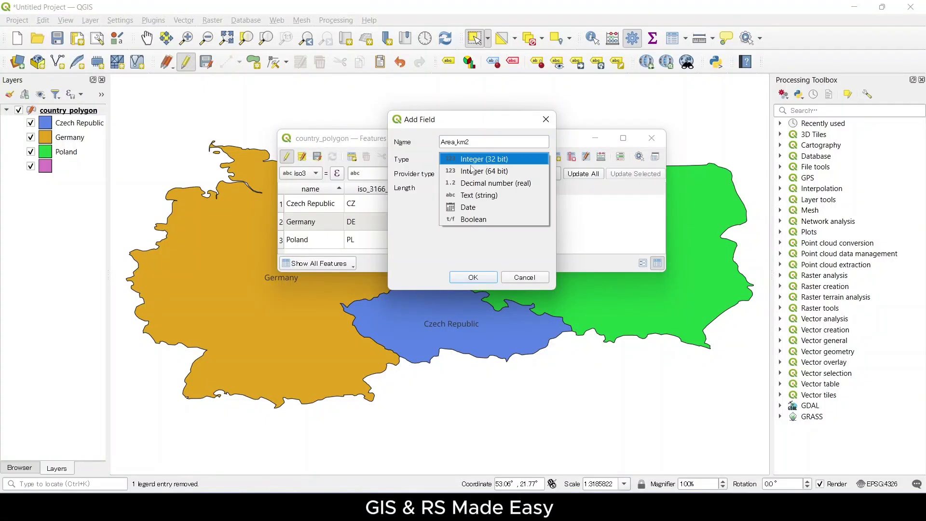
left_click(491, 186)
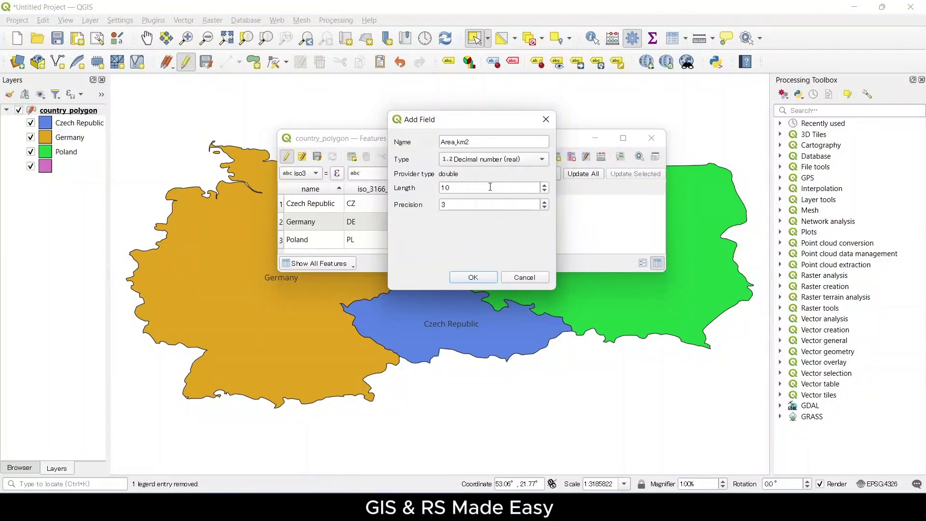
left_click(483, 280)
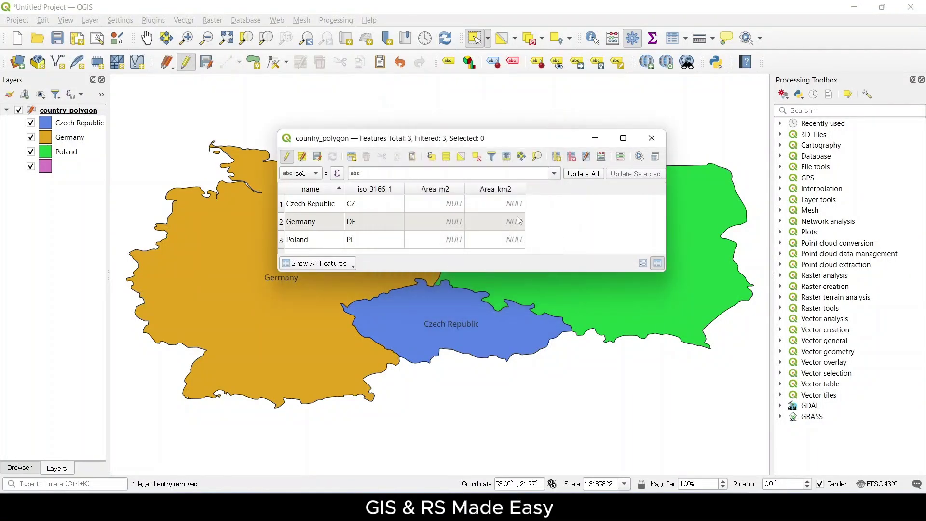
left_click(286, 156)
left_click(450, 261)
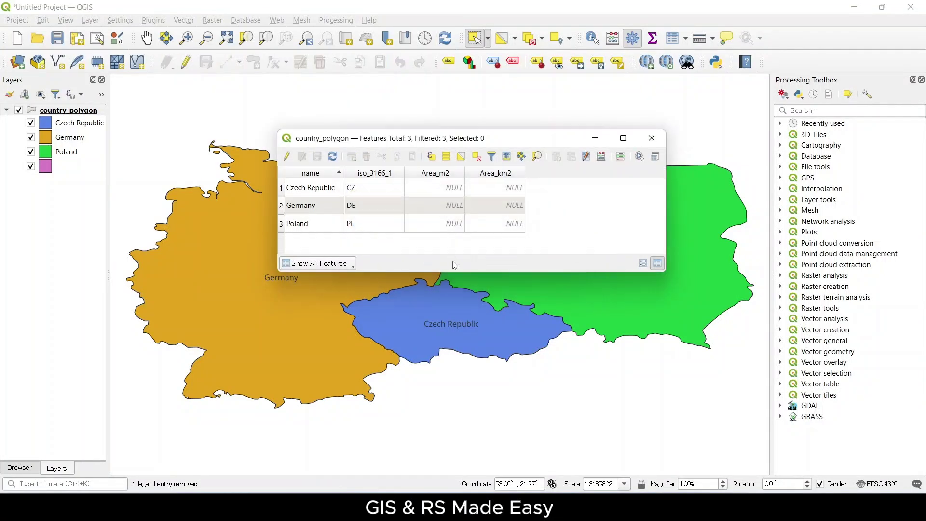
Open the field calculator for country_polygon and set it to update the existing field Area_m2
left_click(605, 161)
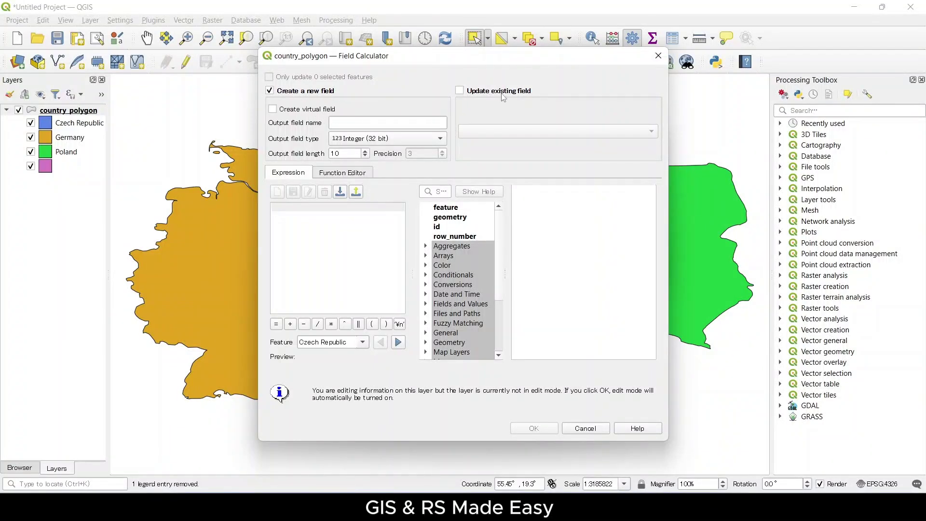
left_click(461, 93)
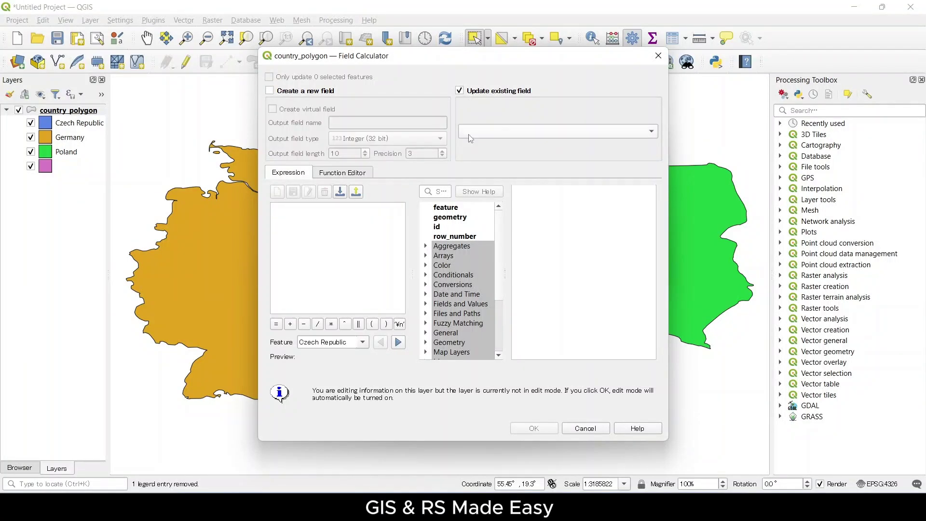
left_click(505, 136)
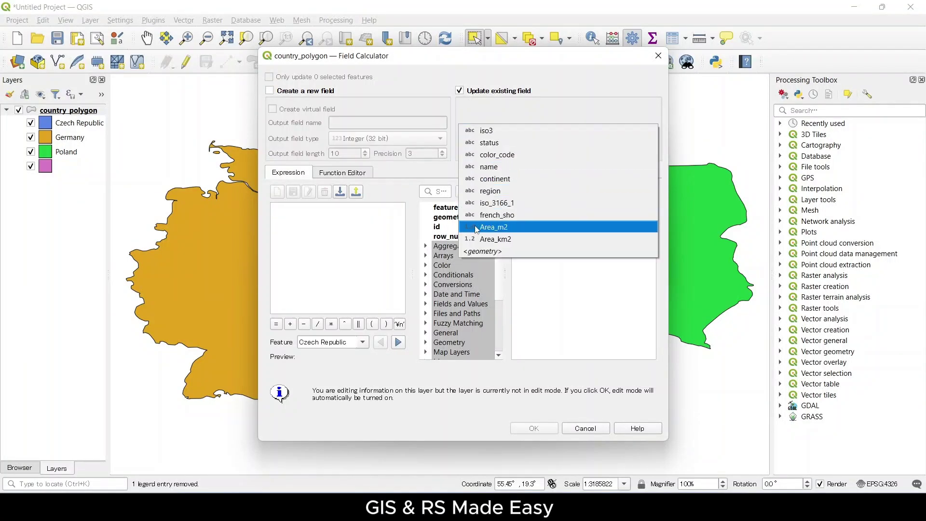
left_click(508, 228)
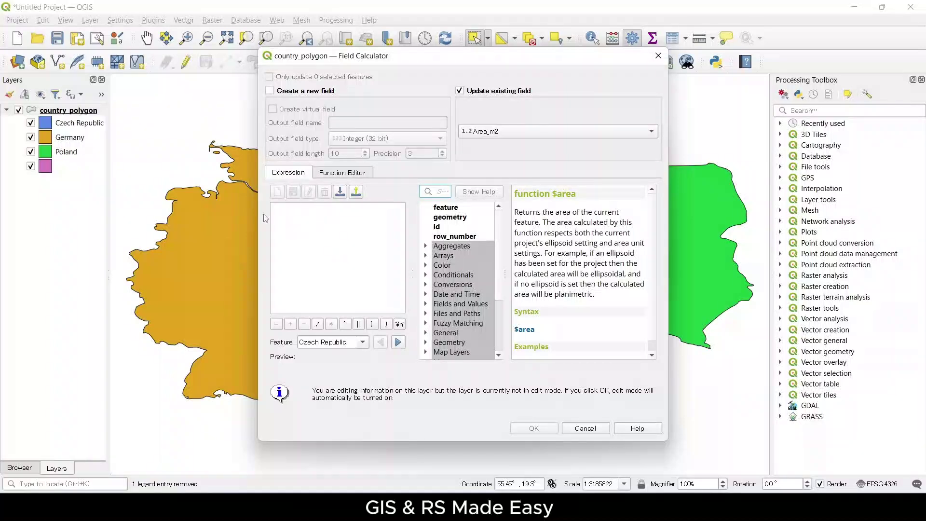
Enter $area as the expression for the Area_m2 calculation
left_click(304, 221)
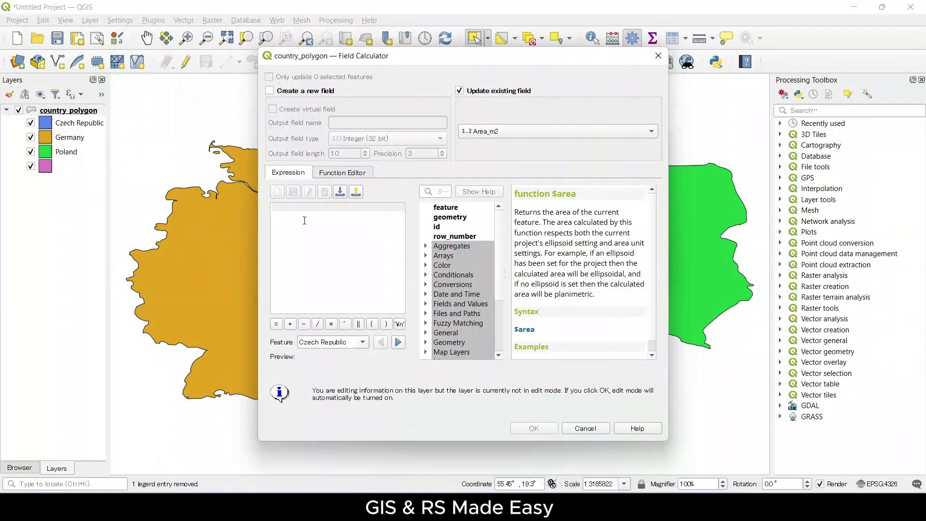
type("$a")
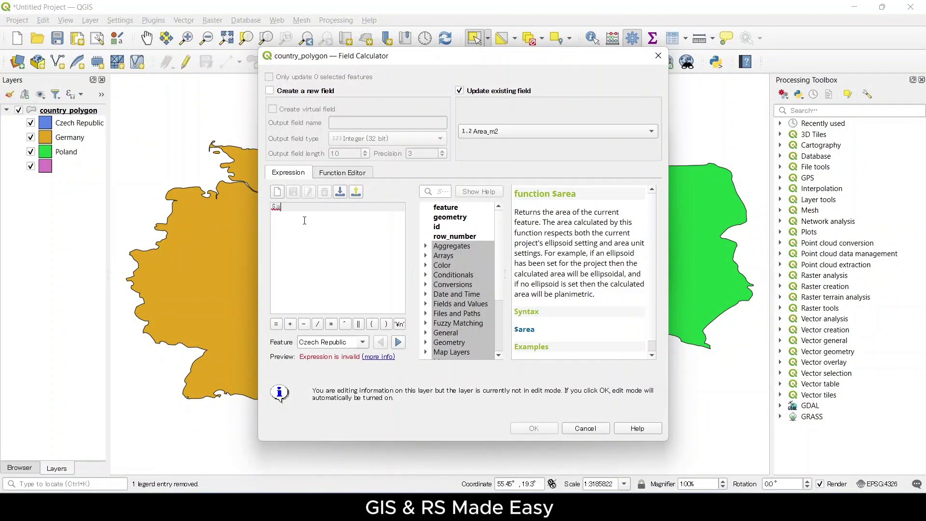
type("rea")
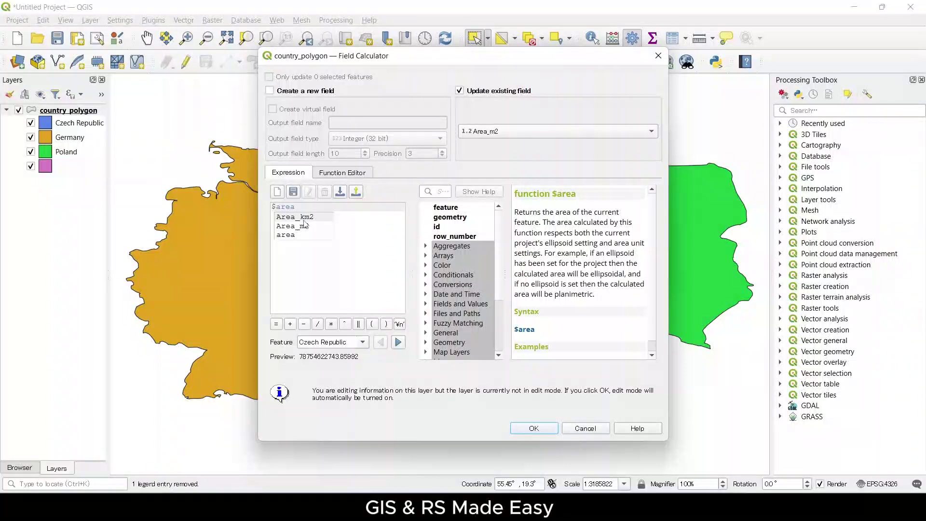
left_click(350, 227)
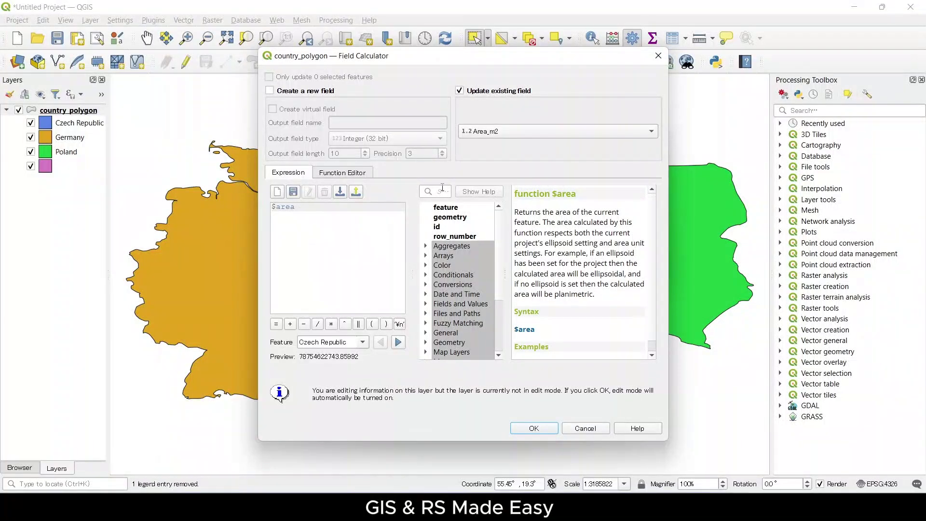
Search the expression functions for area entries and read the help of the geometry function area
left_click(429, 193)
type("ea")
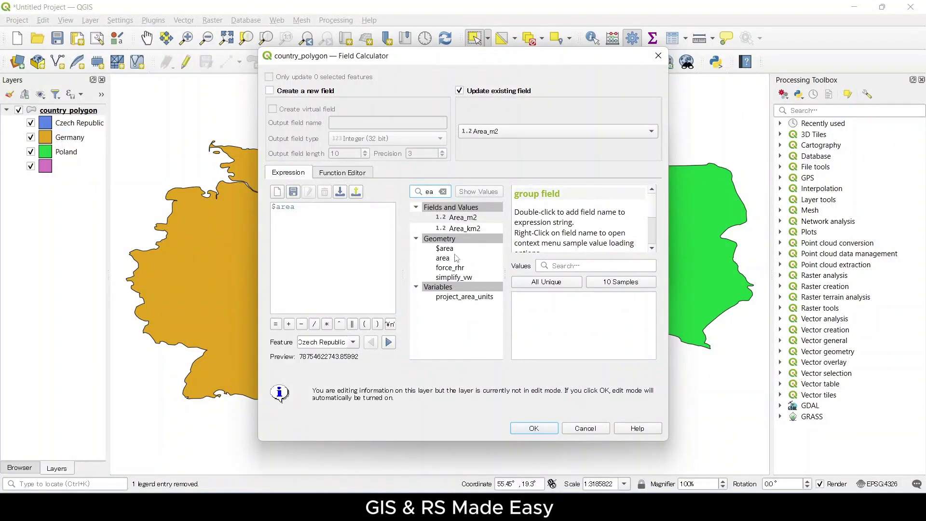
left_click(456, 259)
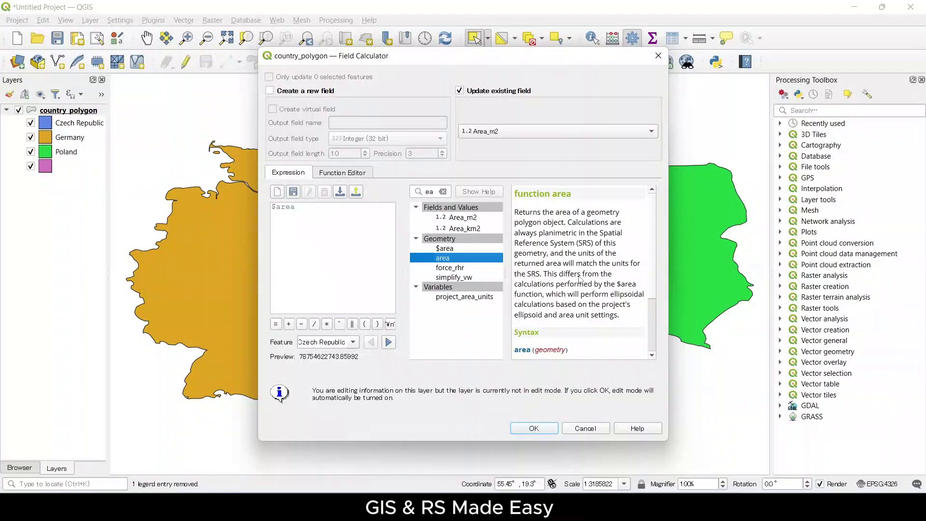
Read the help of the geometry function $area
left_click(467, 250)
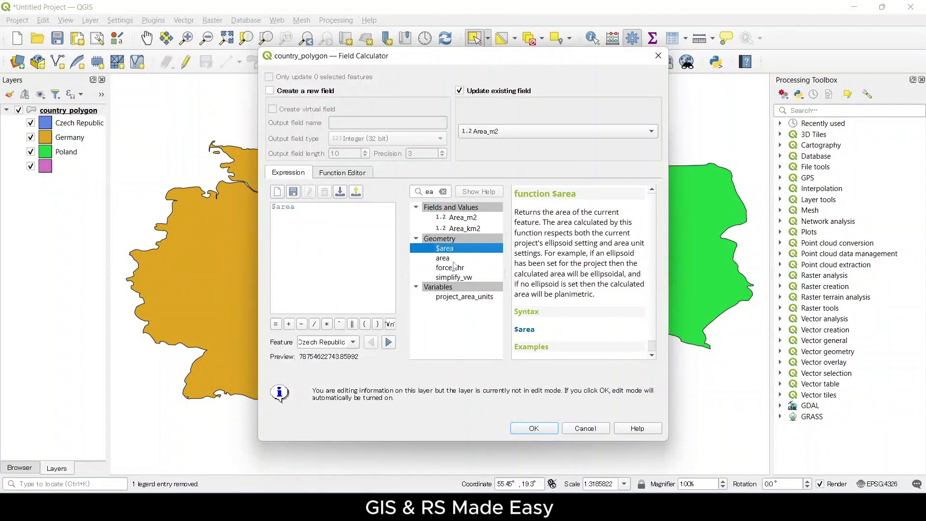
Test the misspelled expression $areas for parser errors and restore it to $area
left_click(335, 278)
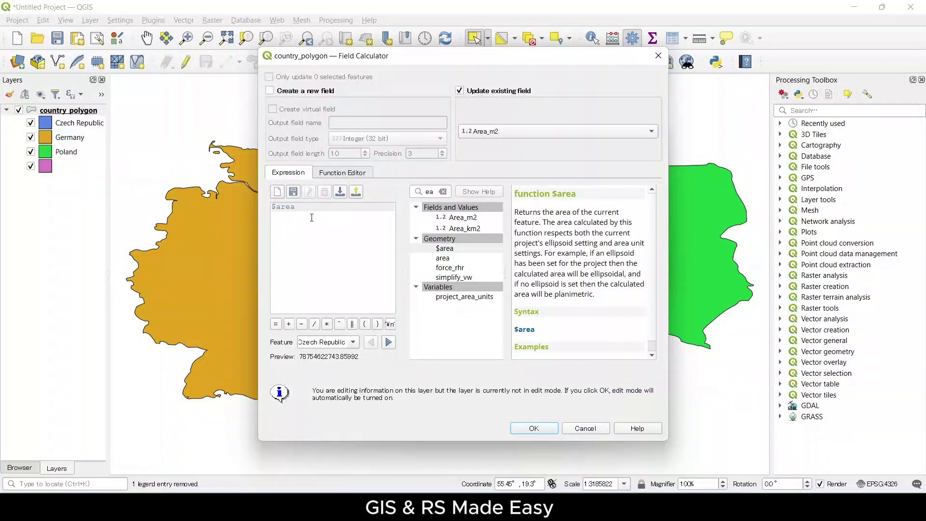
type("s")
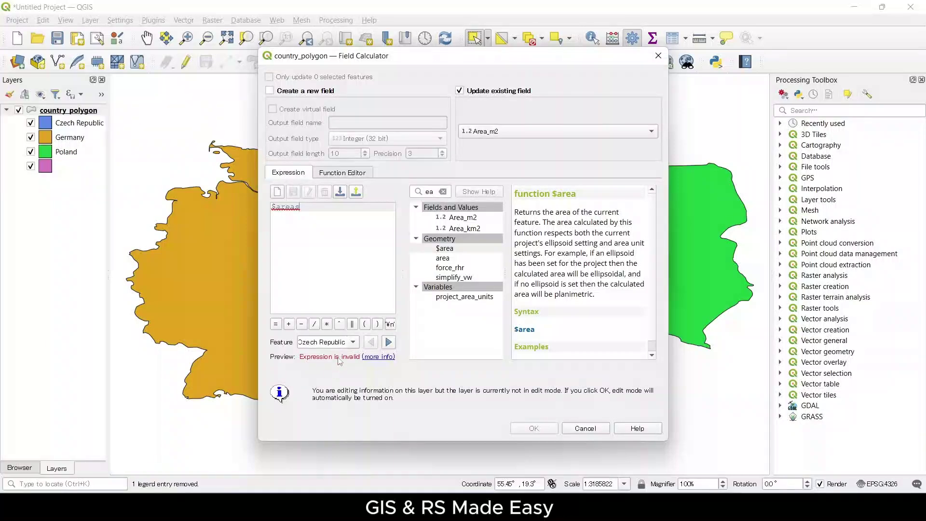
mouse_move(318, 222)
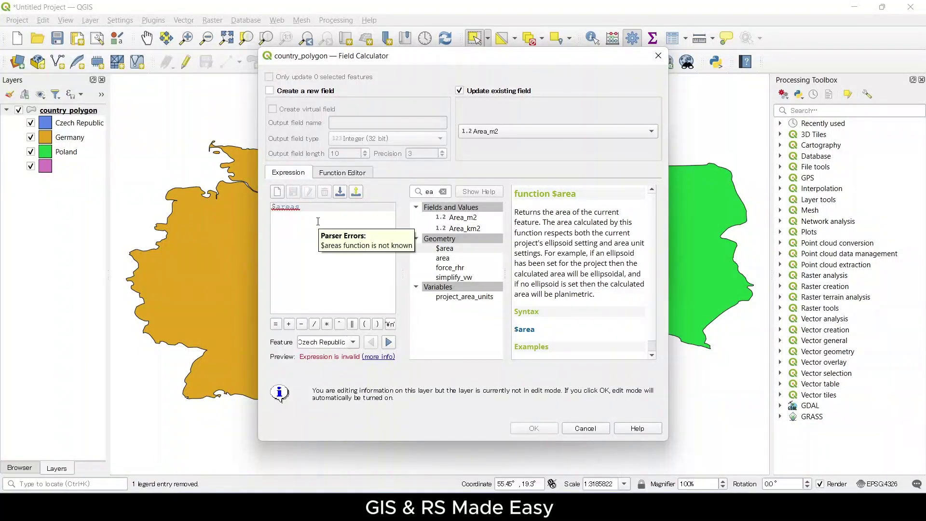
key("BackSpace")
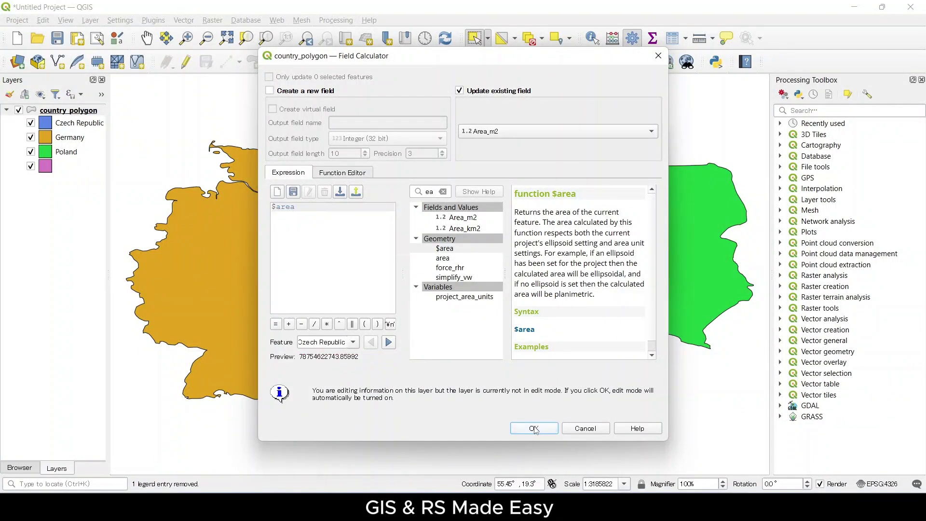
Run the Area_m2 calculation, save the layer edits and end editing of country_polygon
left_click(535, 429)
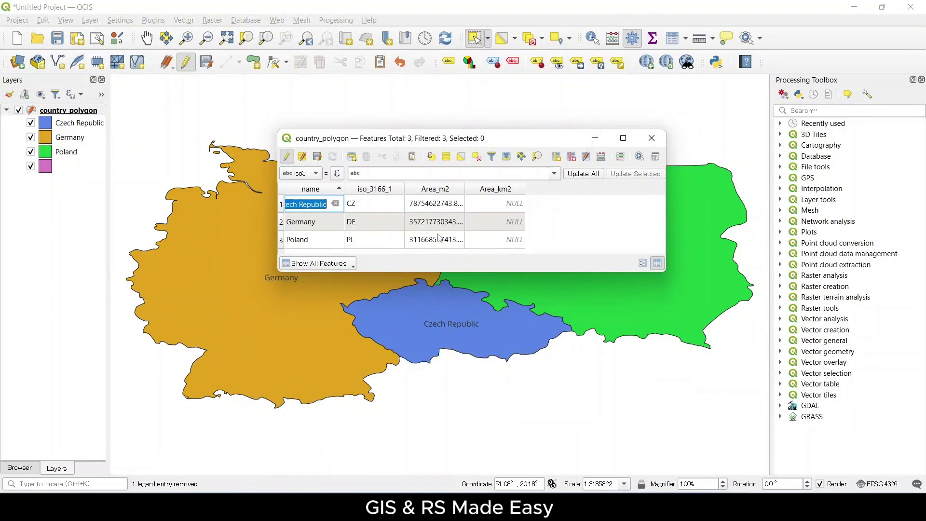
left_click(572, 211)
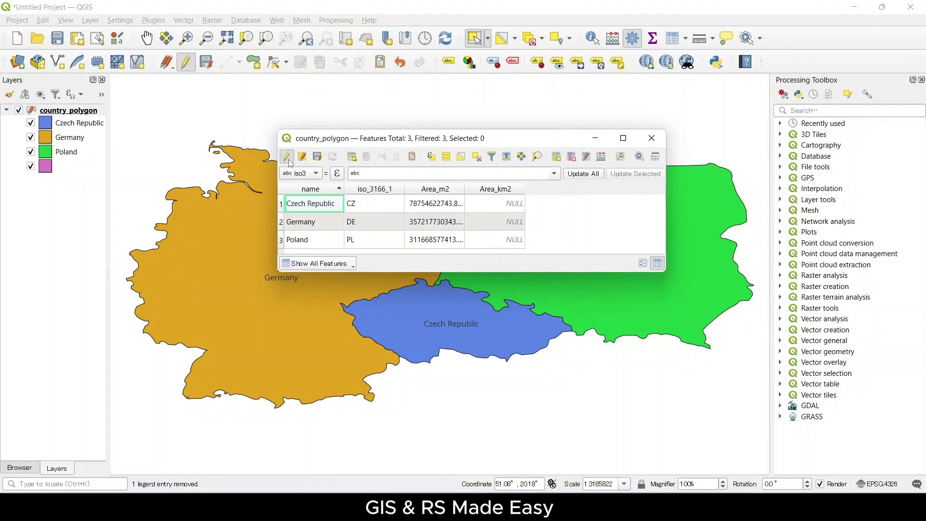
left_click(316, 156)
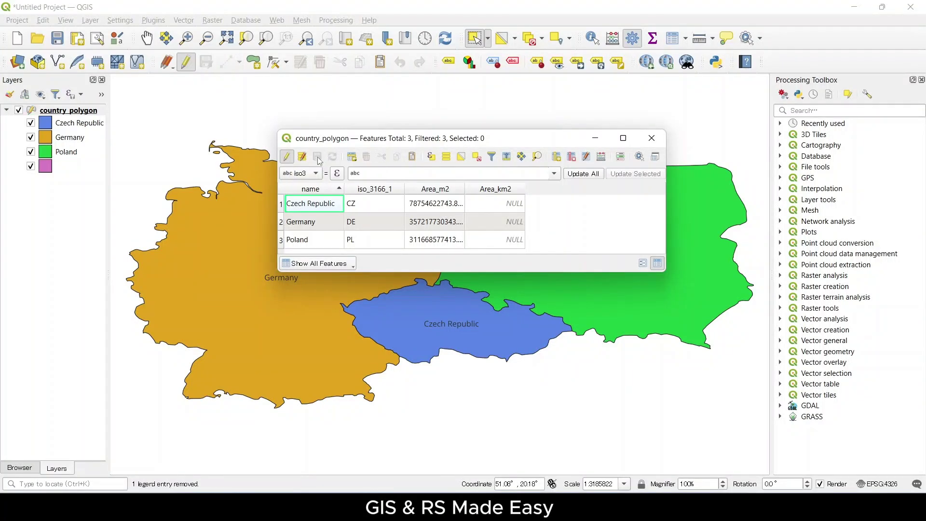
left_click(286, 157)
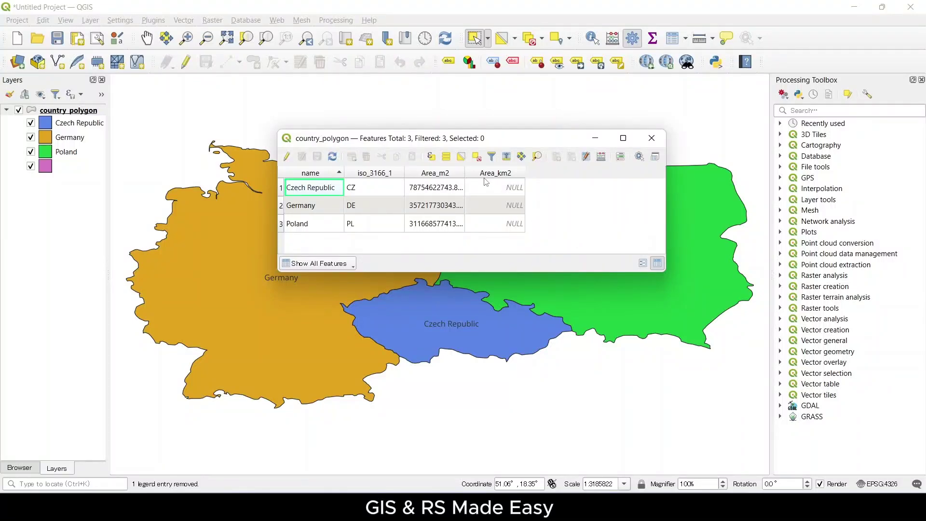
Open the field calculator for country_polygon again and set it to update the existing field Area_km2
left_click(604, 161)
left_click(487, 92)
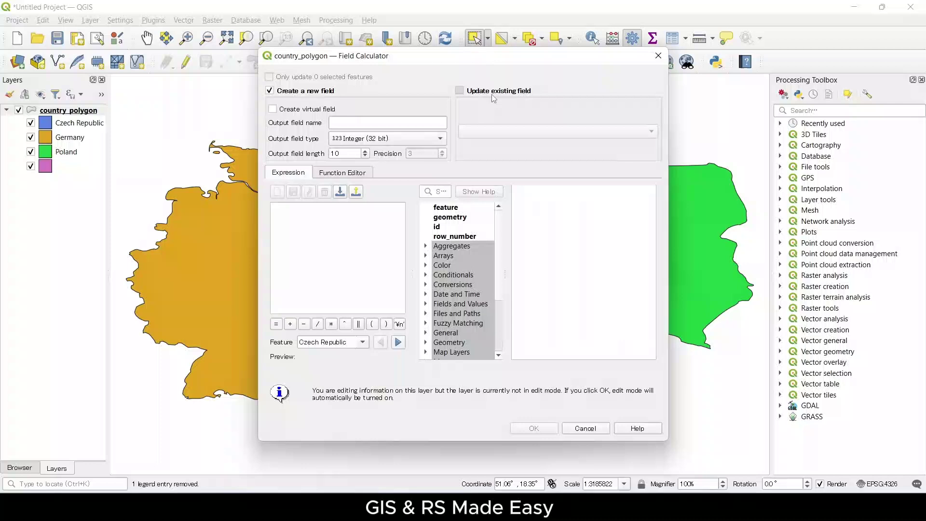
left_click(543, 131)
left_click(528, 233)
Enter $area/1000000 as the expression for the Area_km2 calculation
left_click(303, 236)
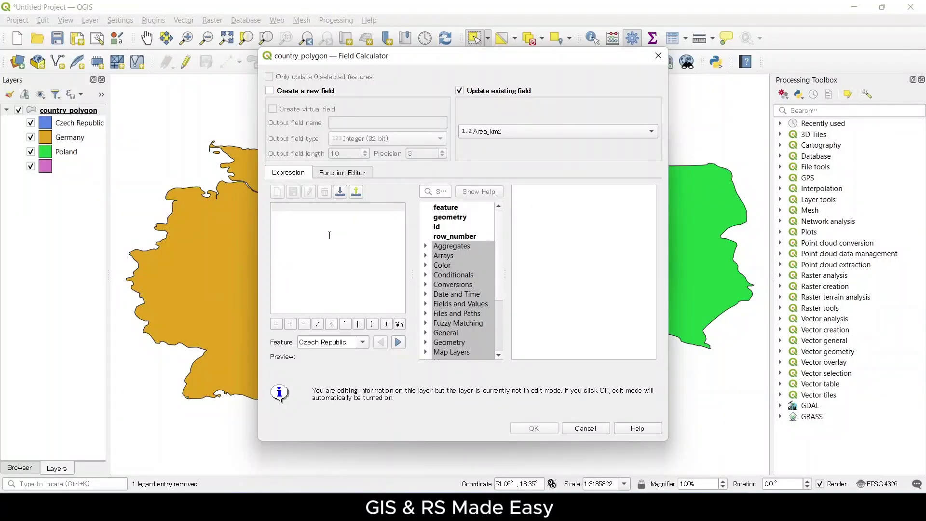
type("$area")
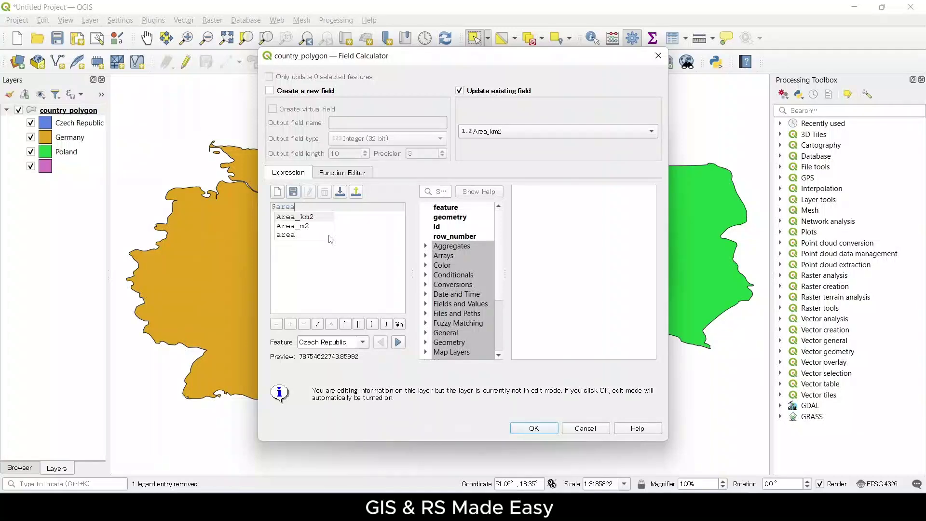
left_click(344, 240)
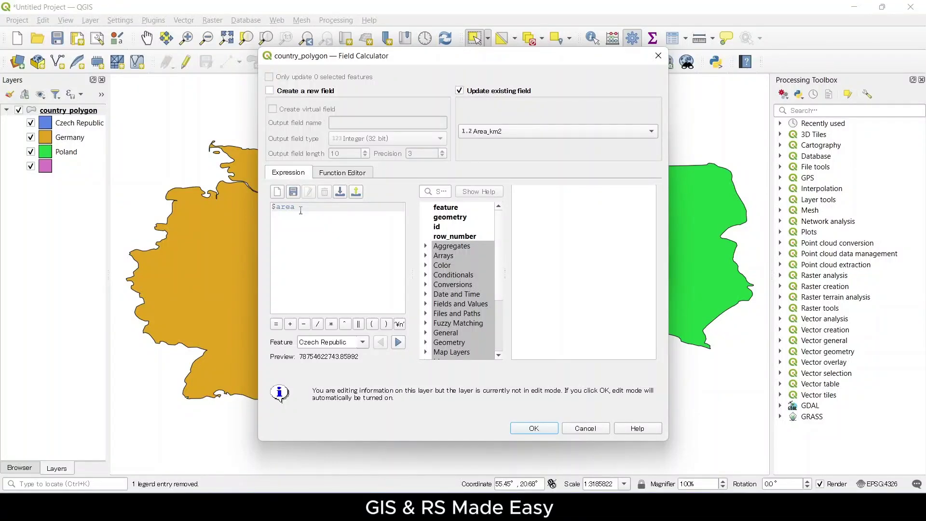
type("/")
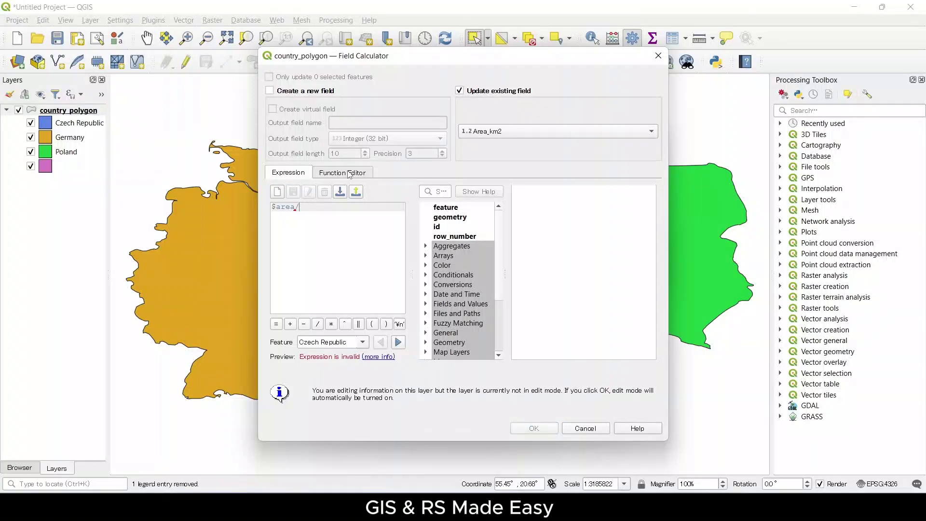
type("1")
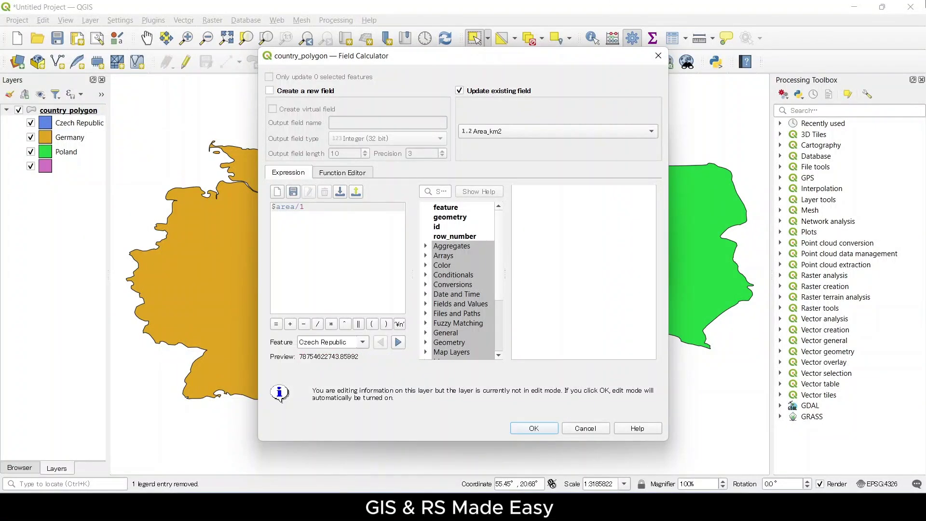
type("000000")
Run the Area_km2 calculation, save the layer edits and leave edit mode
left_click(535, 429)
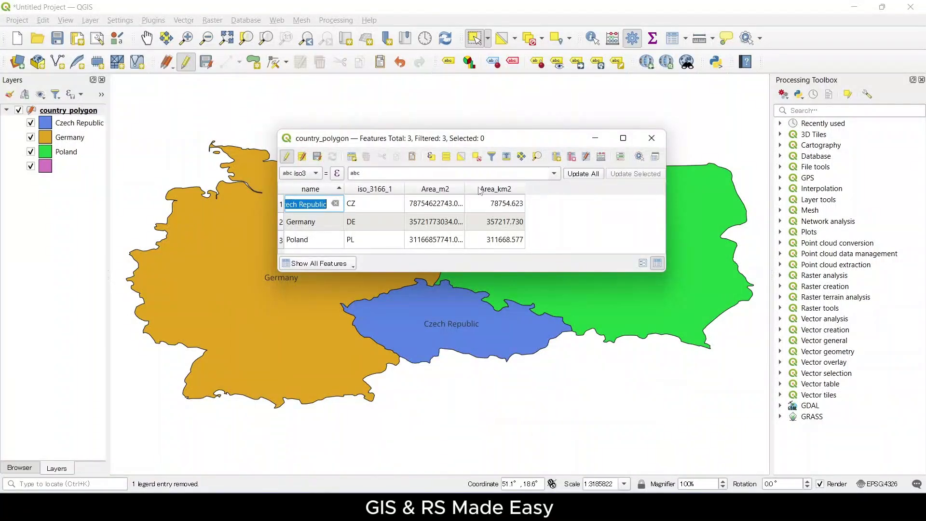
left_click(317, 156)
left_click(287, 157)
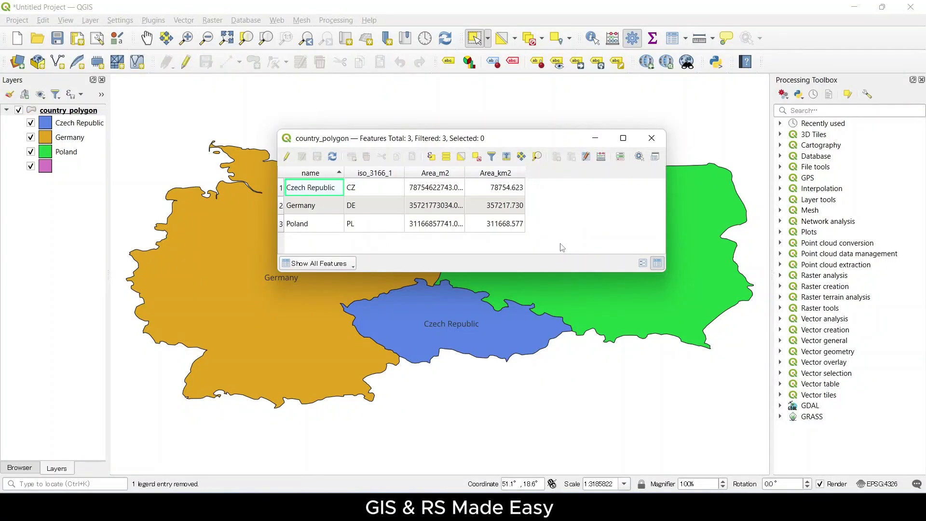